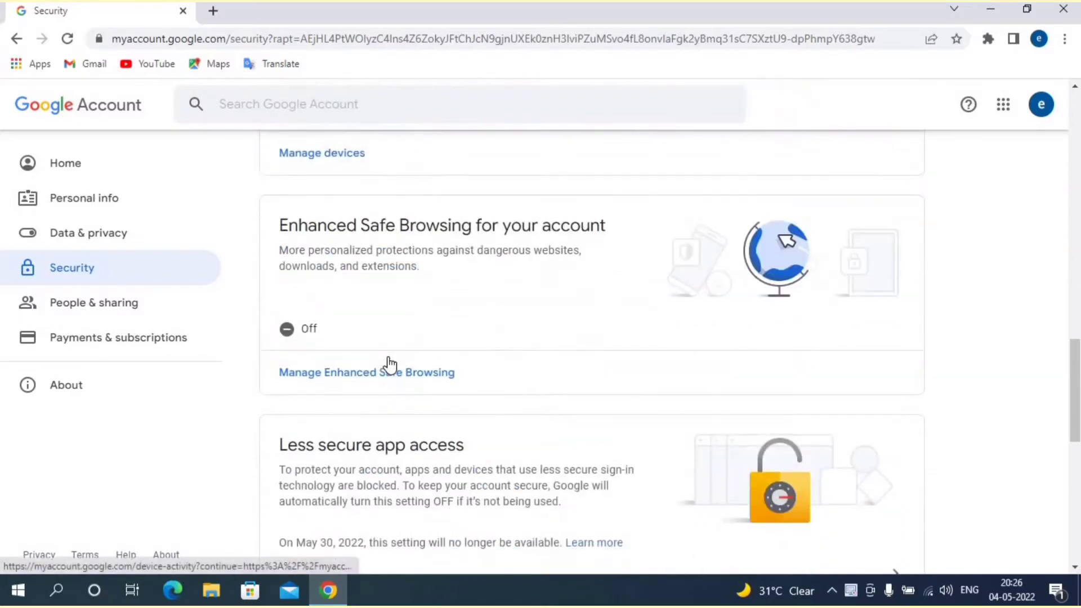
scroll(387, 363, "down", 4)
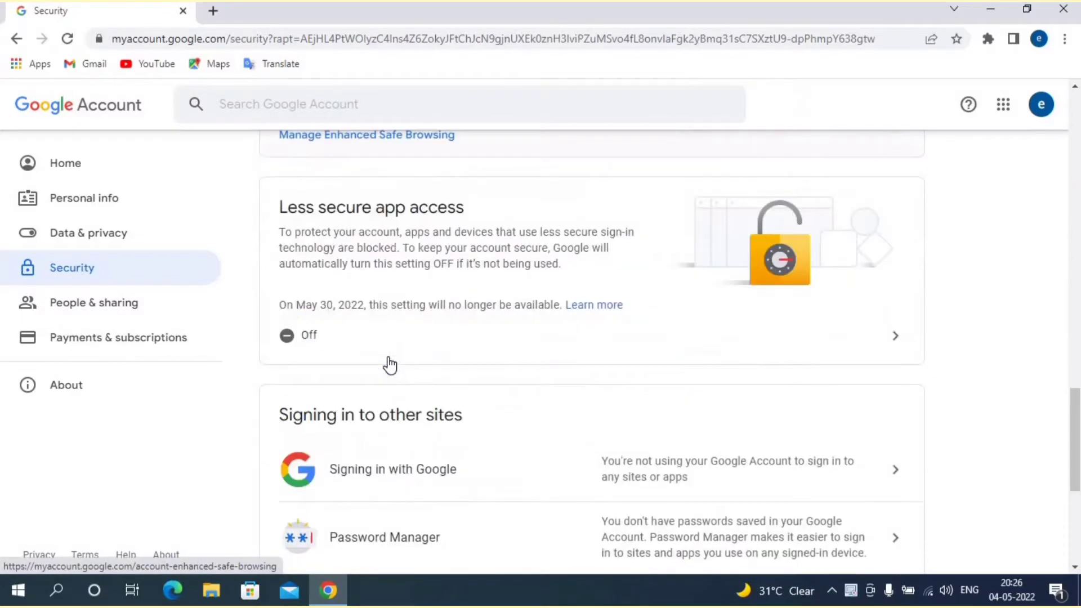
Step: Switch Allow less secure apps on and return to the Security page
left_click(308, 341)
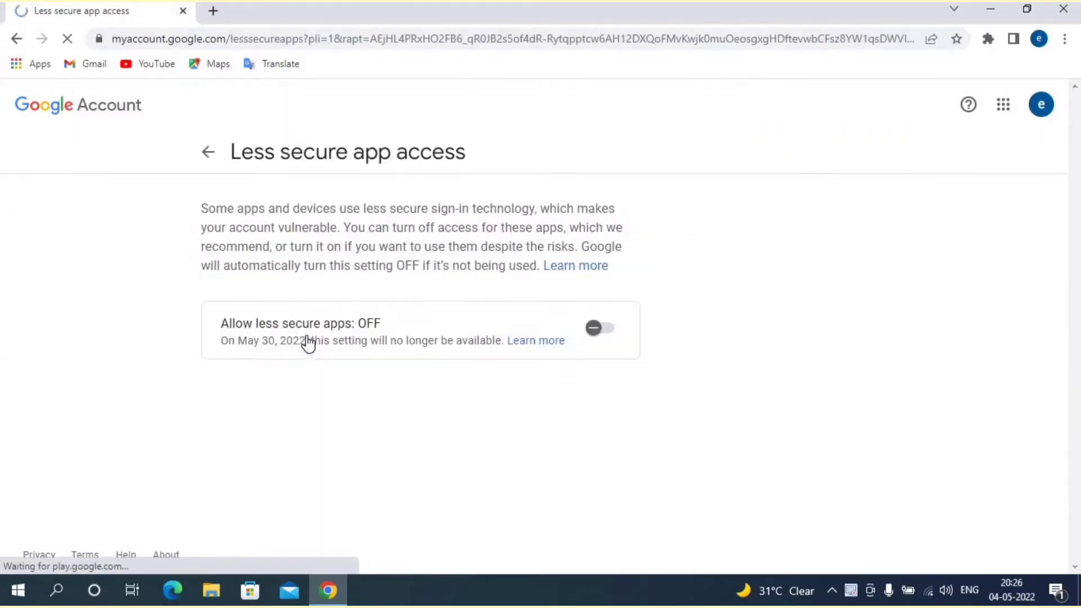
left_click(610, 329)
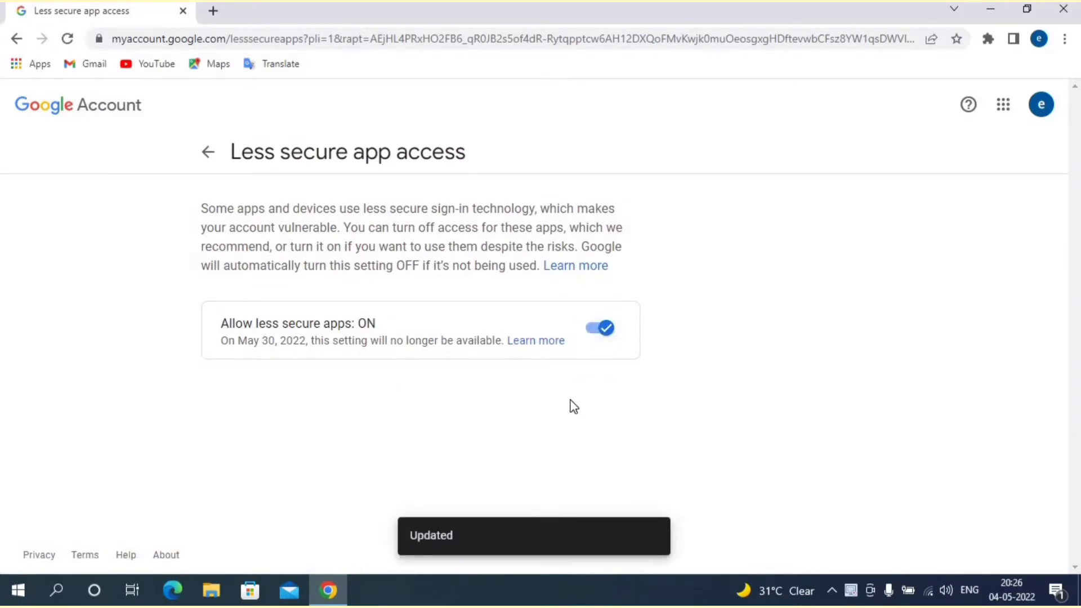
left_click(208, 152)
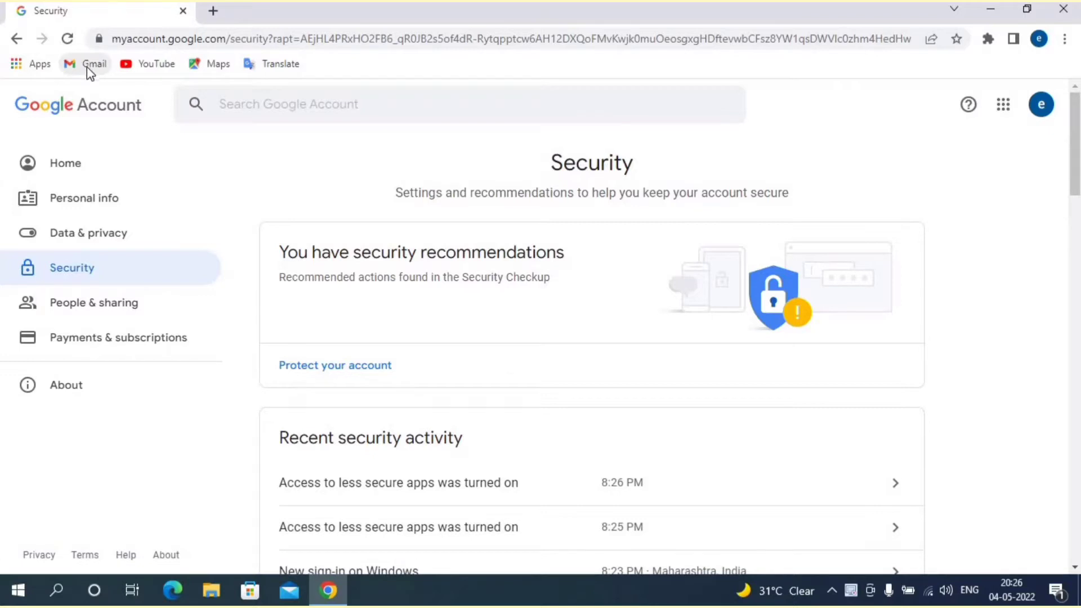
Step: Check which Google account is signed in, then go to Gmail
left_click(1042, 112)
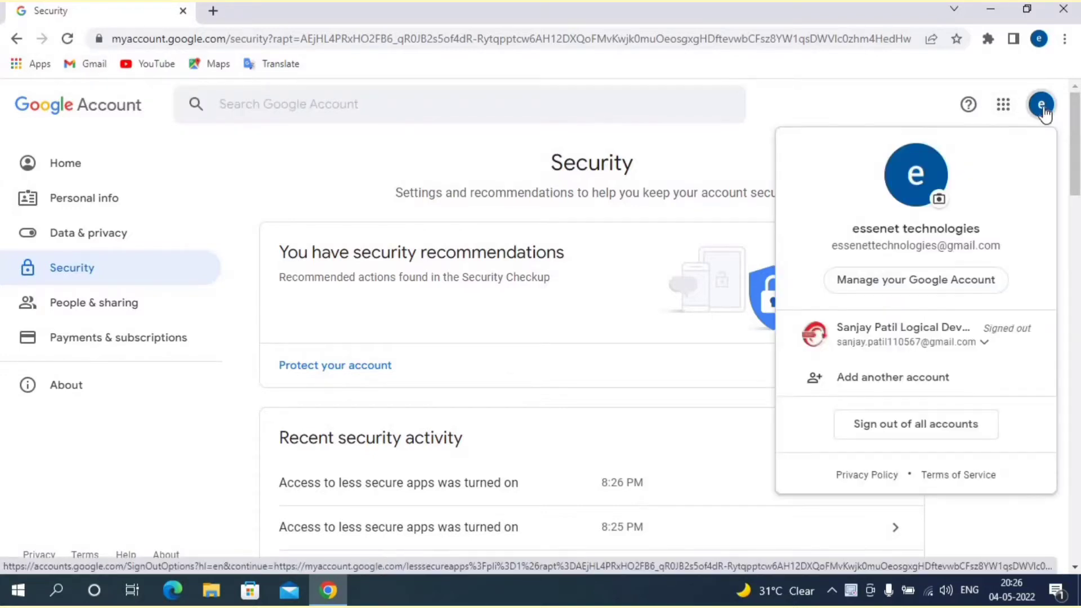
left_click(1042, 112)
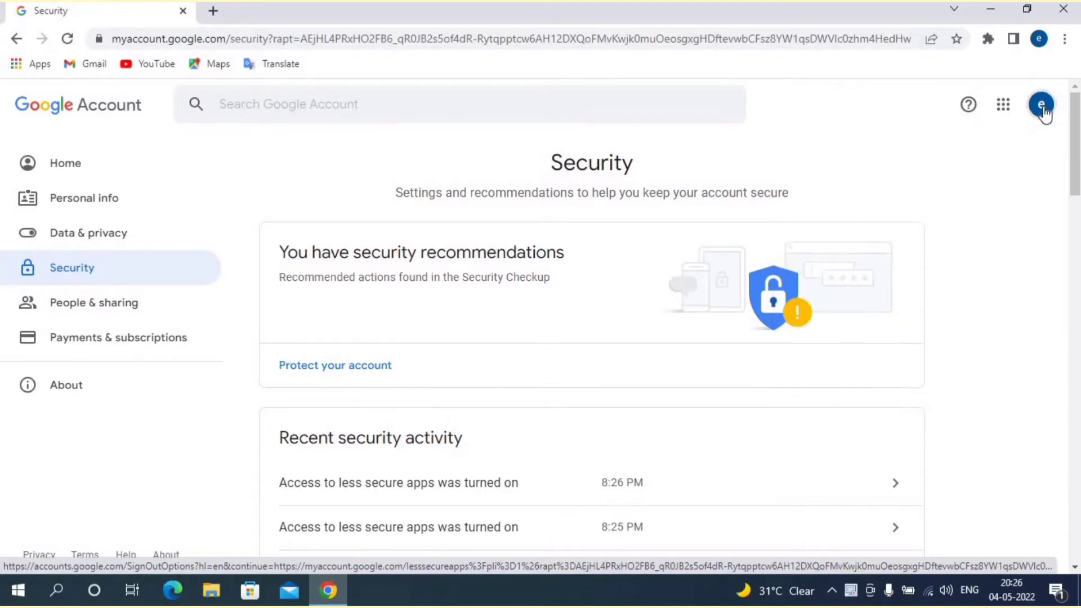
left_click(94, 65)
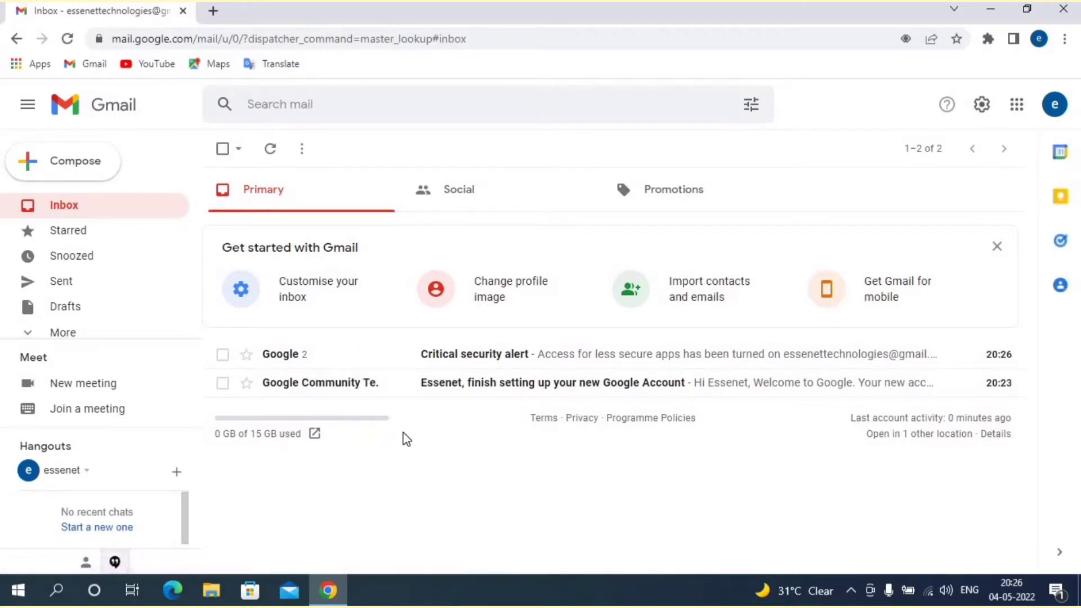
Step: Open Gmail's full settings page through the gear icon's See all settings
left_click(983, 105)
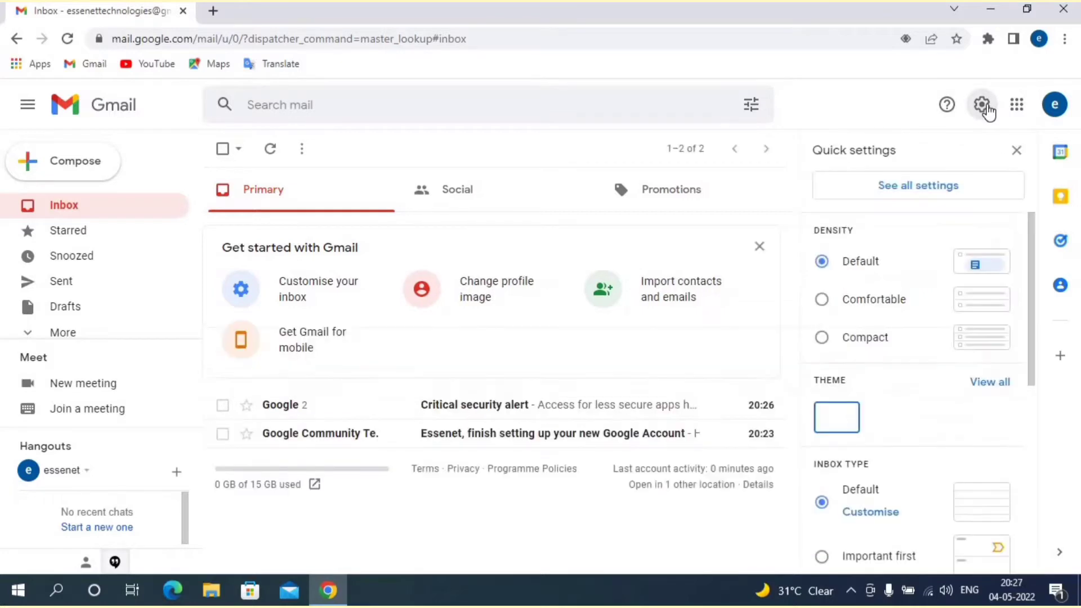
left_click(938, 187)
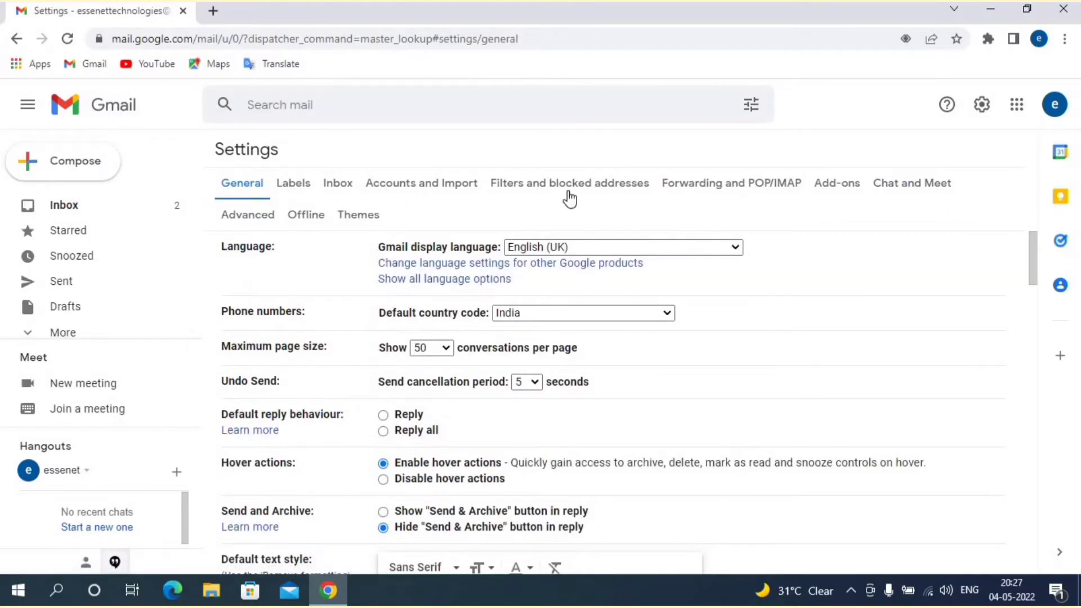
Step: On Forwarding and POP/IMAP, enable POP for all mail and IMAP access, then save the changes
left_click(759, 187)
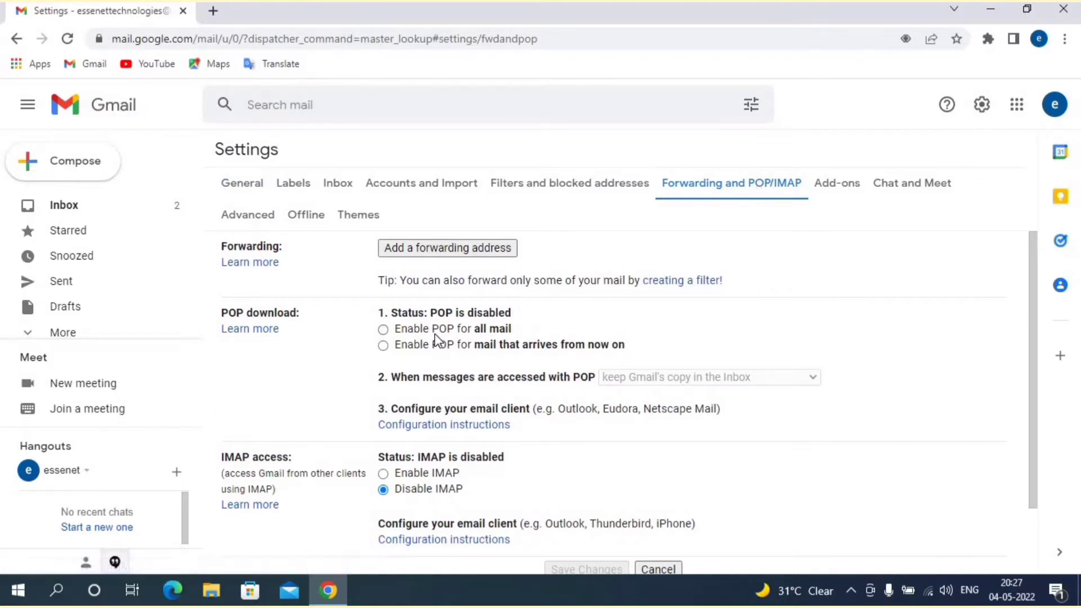
left_click(384, 330)
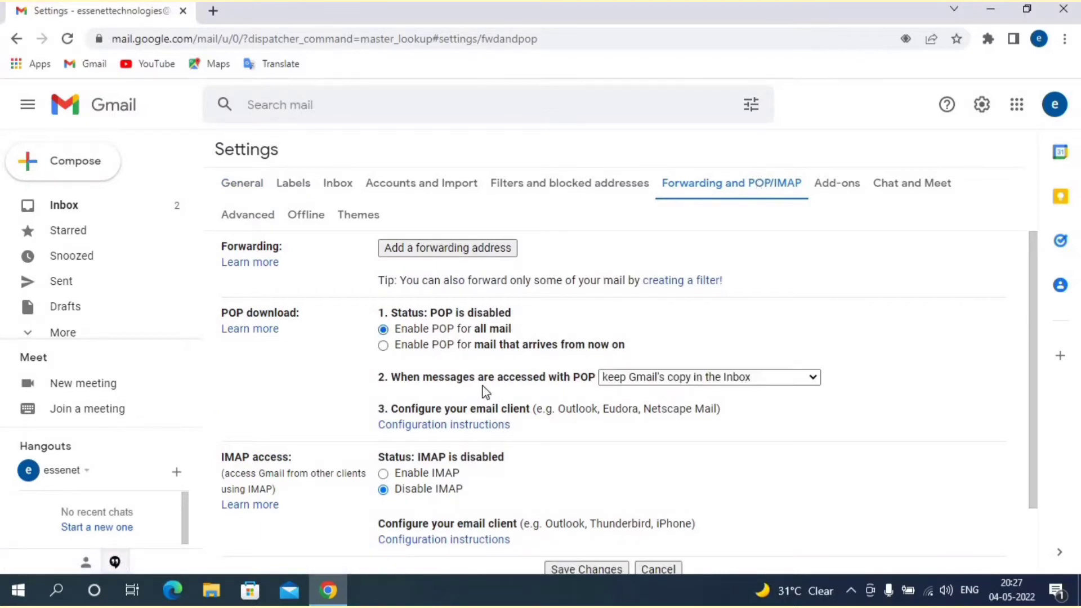
scroll(485, 392, "down", 2)
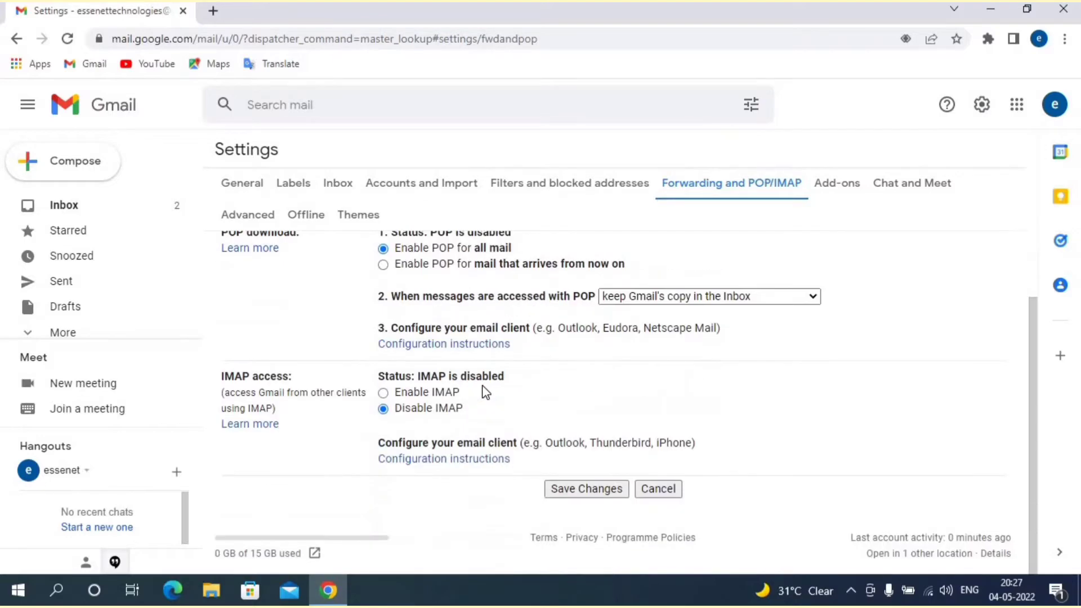
left_click(427, 394)
scroll(579, 407, "down", 2)
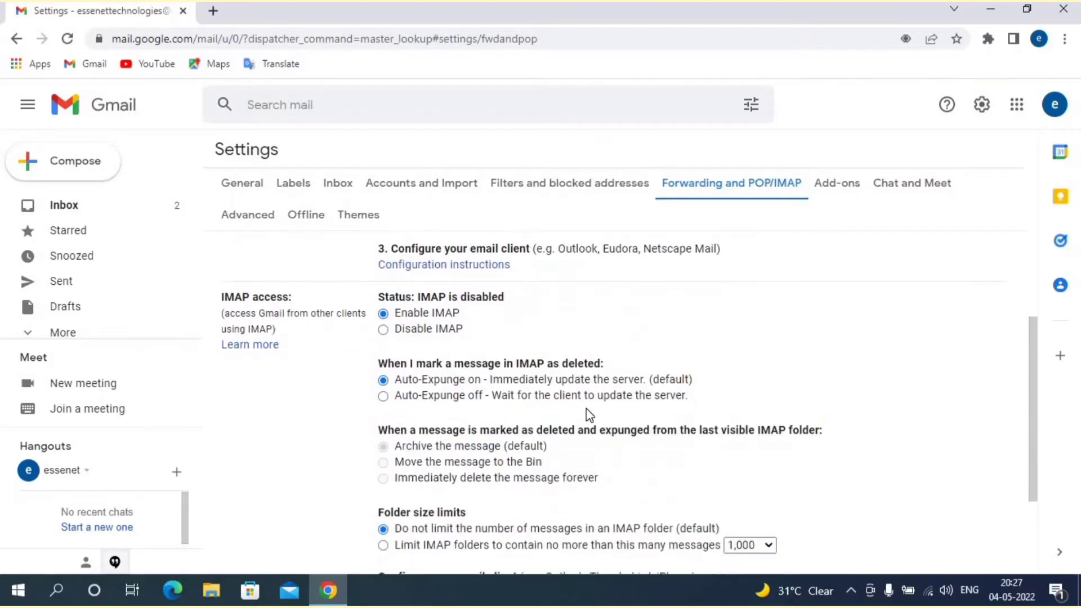
scroll(589, 415, "down", 3)
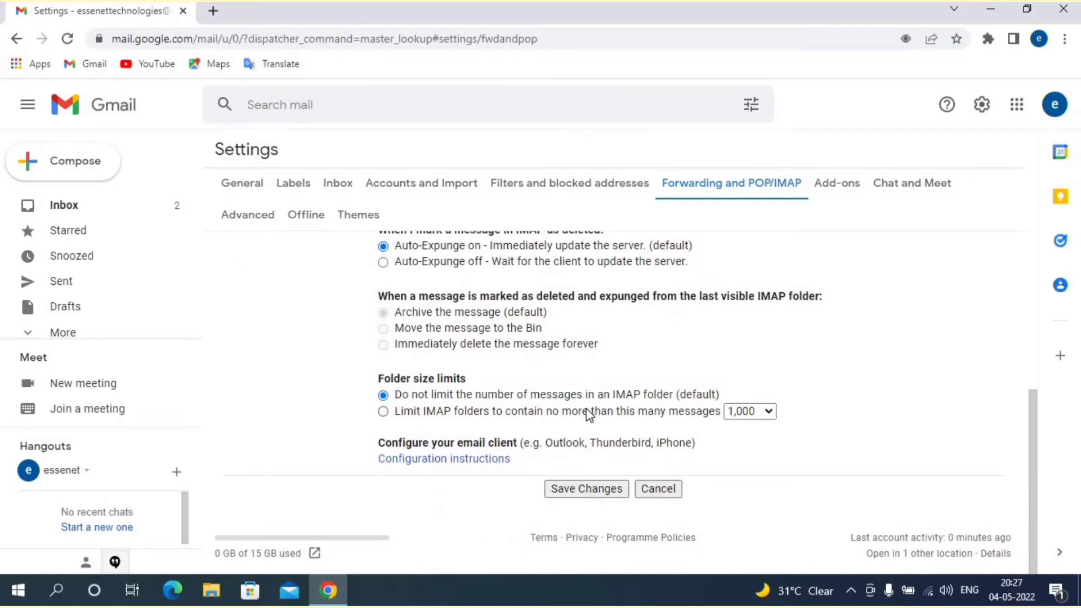
scroll(590, 415, "up", 5)
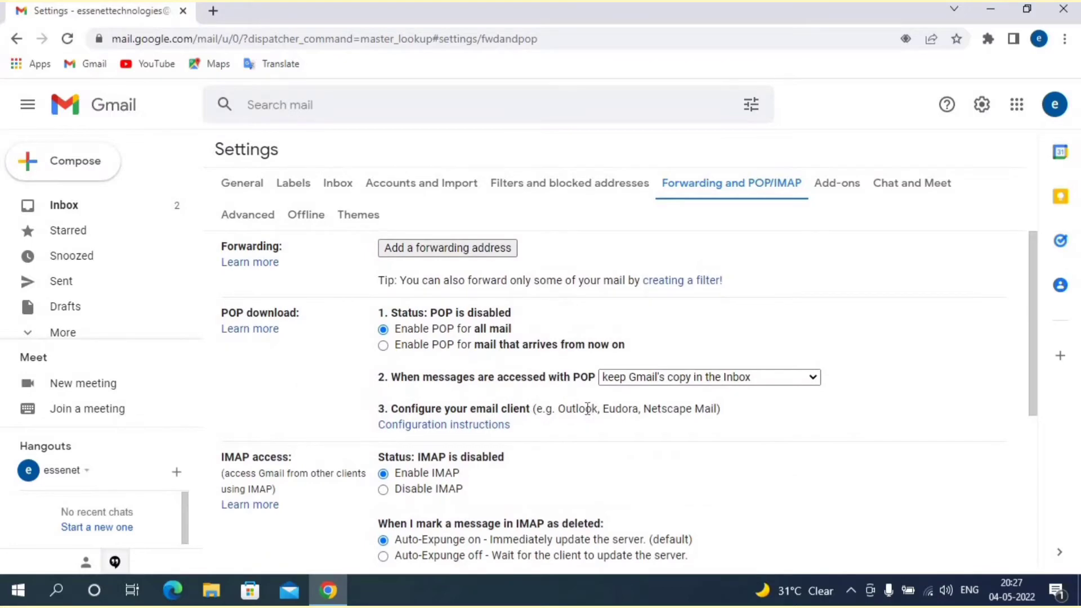
scroll(587, 408, "down", 5)
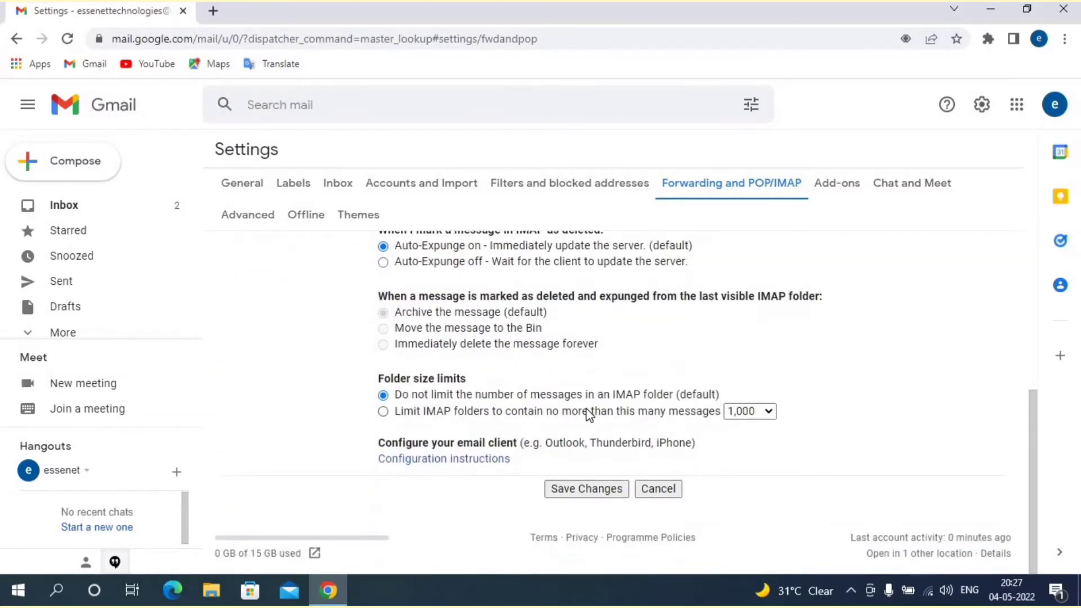
left_click(586, 488)
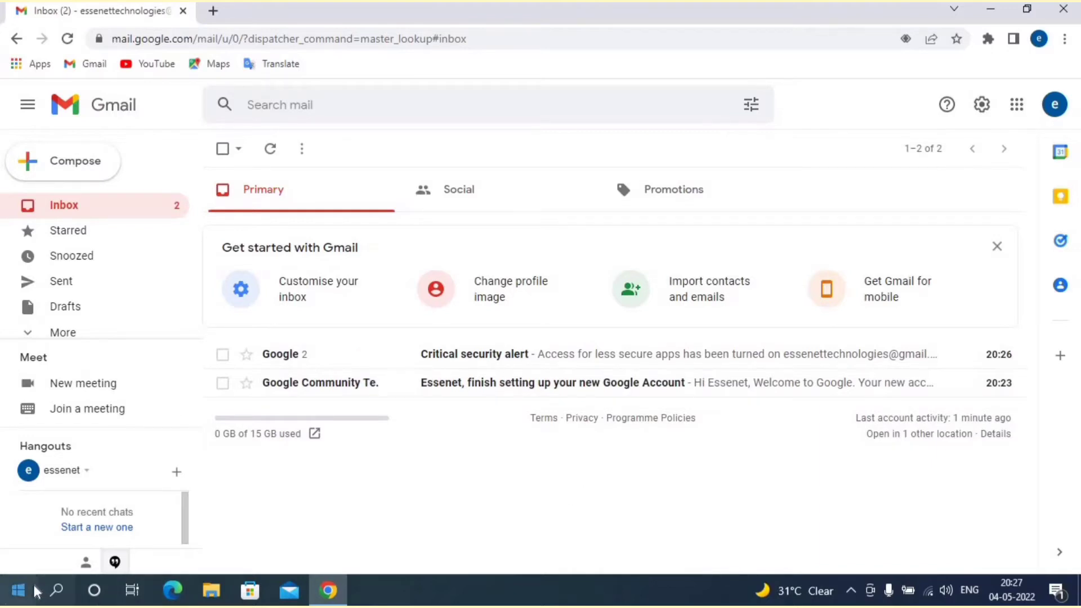
Step: Launch Microsoft Office Outlook 2007 from the Start menu's Microsoft Office folder
left_click(19, 591)
scroll(103, 336, "down", 7)
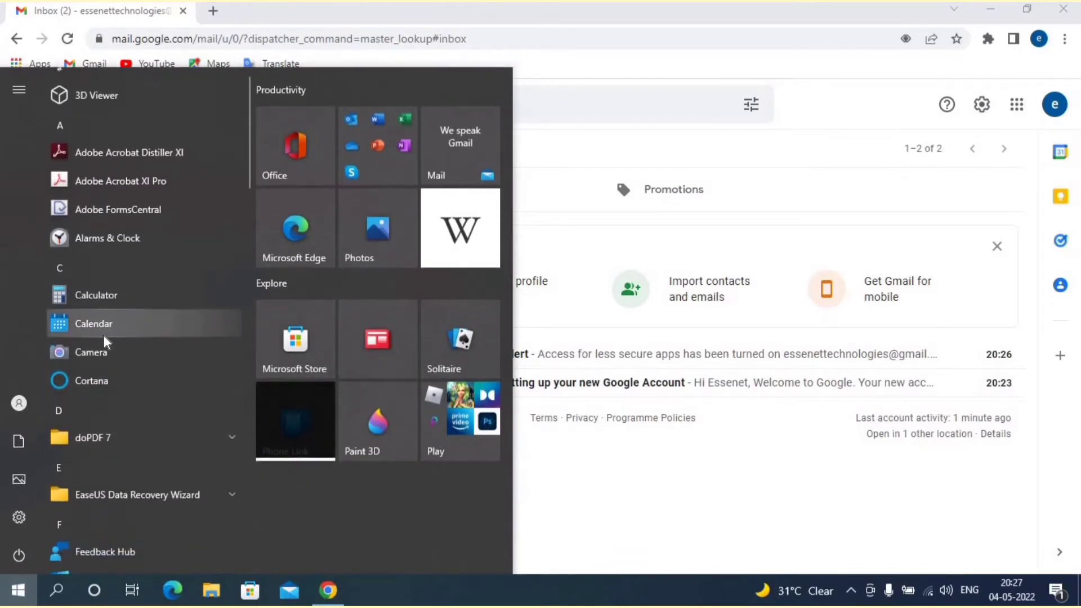
scroll(104, 336, "down", 4)
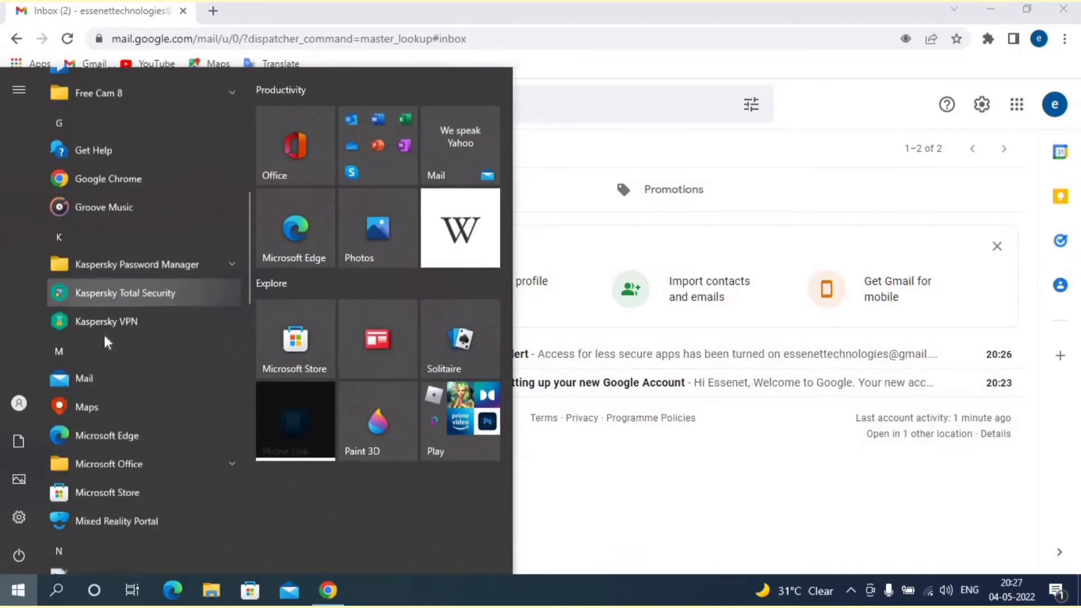
left_click(106, 320)
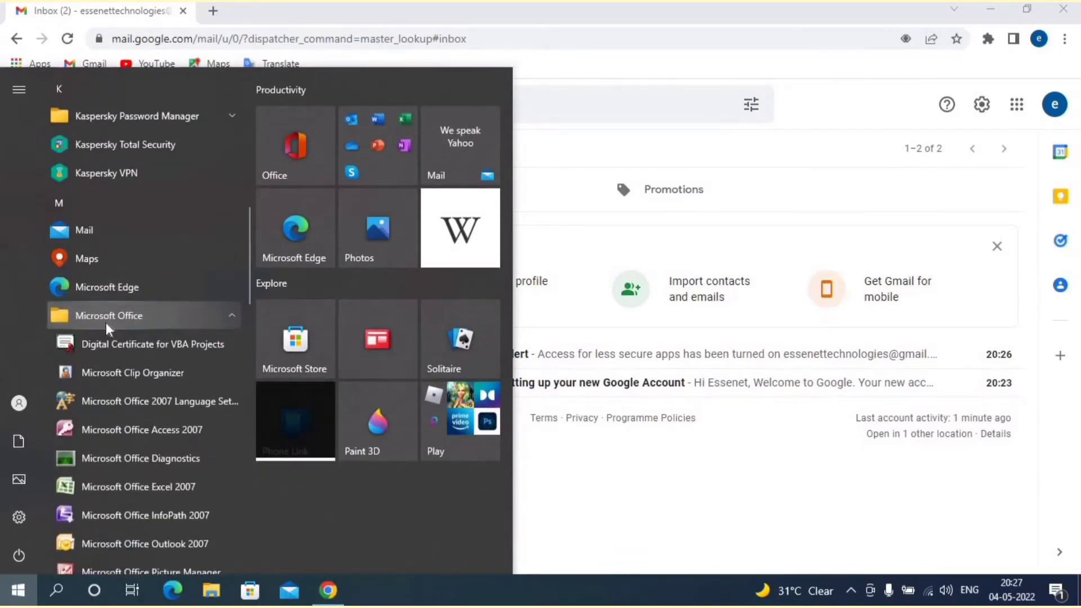
left_click(124, 542)
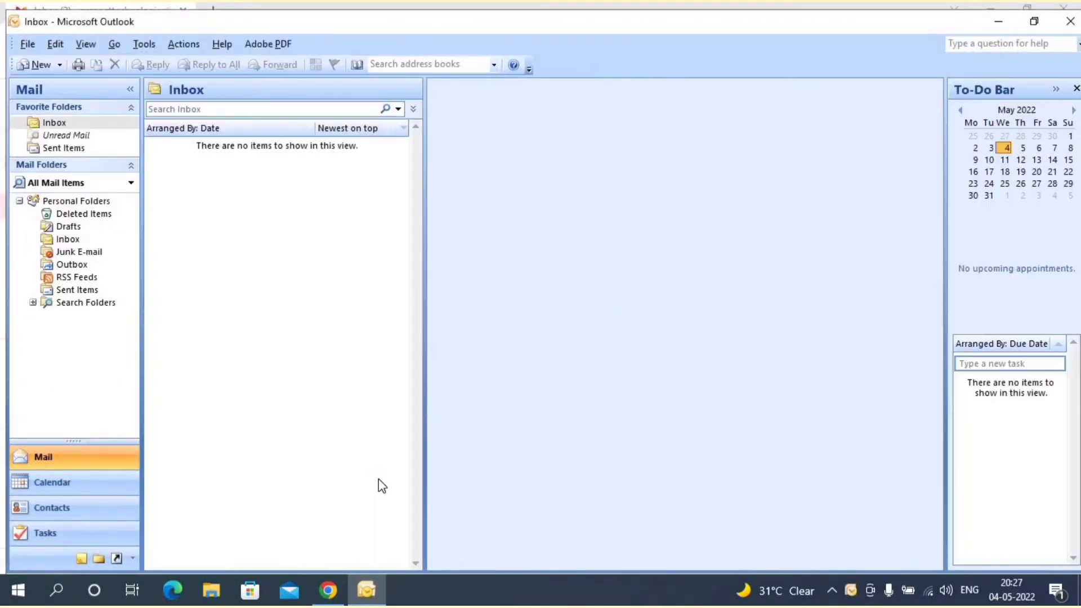
Step: Open Outlook's e-mail account settings from the menus and start adding a new account
left_click(183, 44)
mouse_move(144, 48)
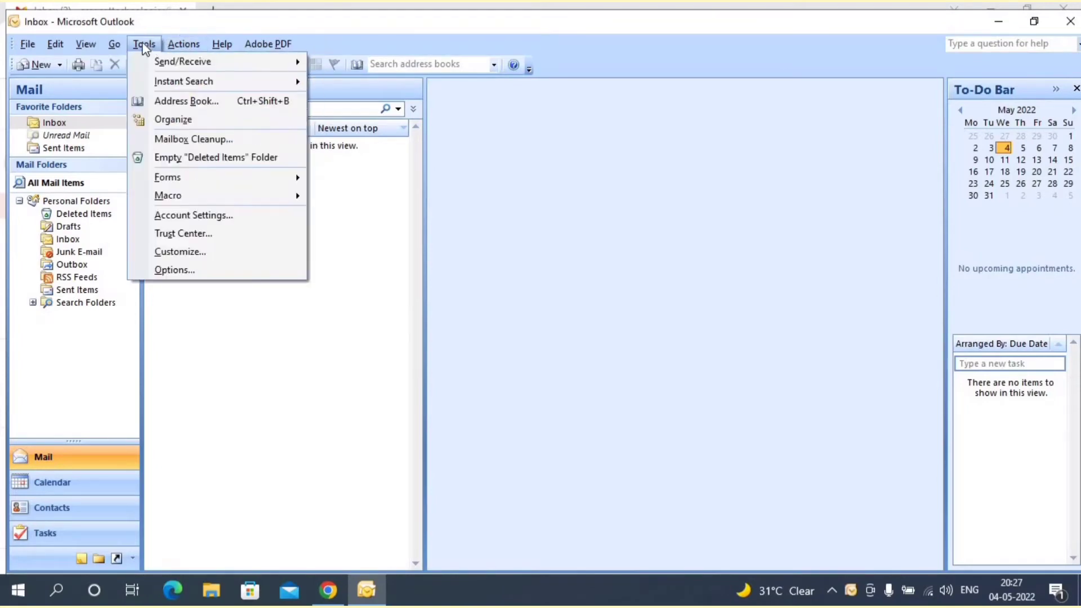
left_click(180, 215)
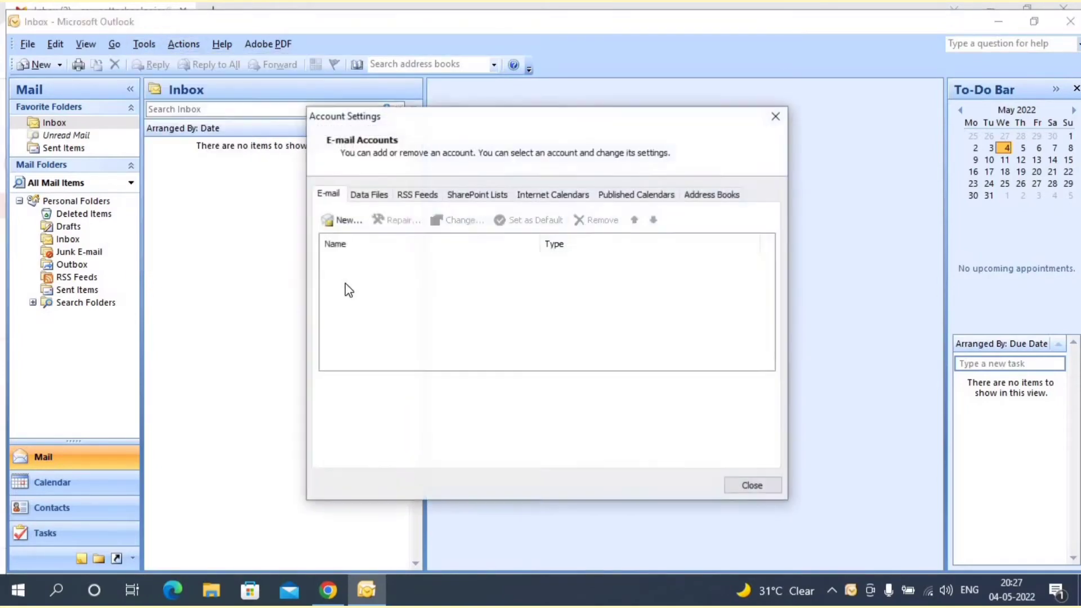
left_click(347, 221)
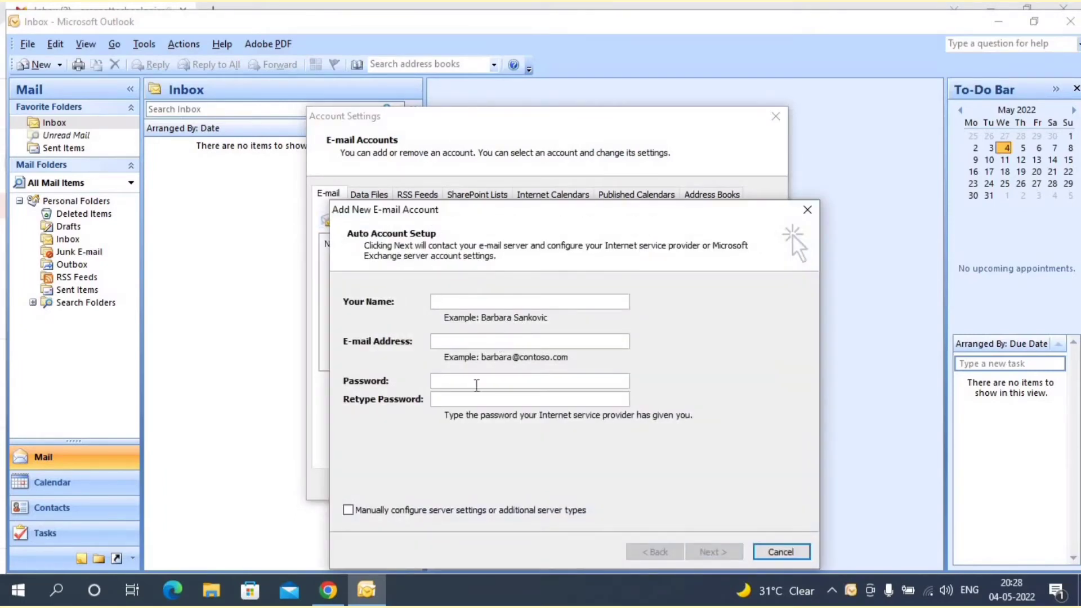
Step: Choose manual server configuration with Internet E-mail as the service type
left_click(385, 510)
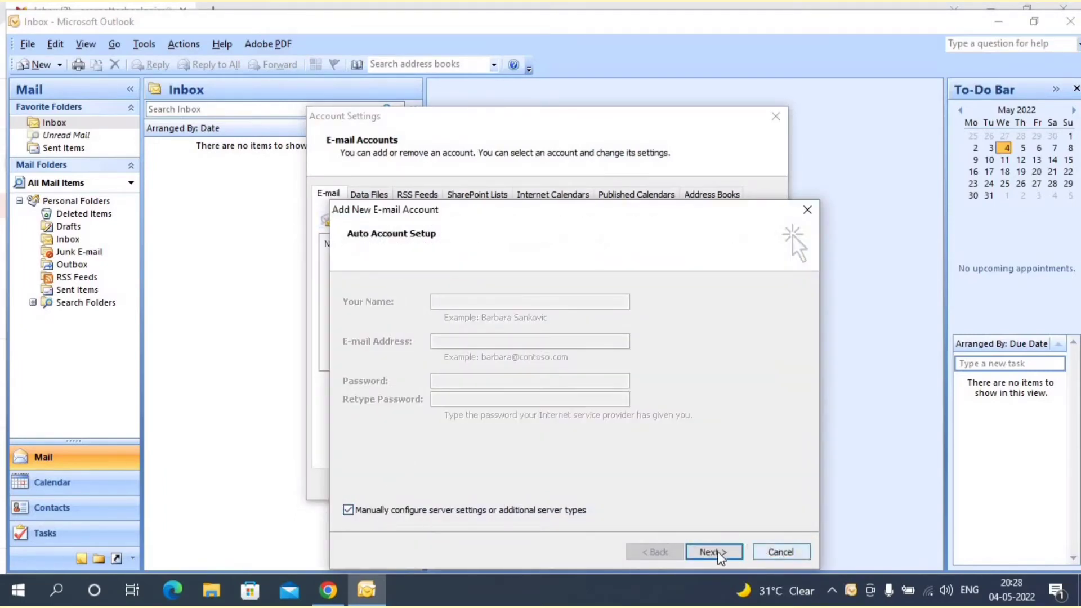
left_click(725, 548)
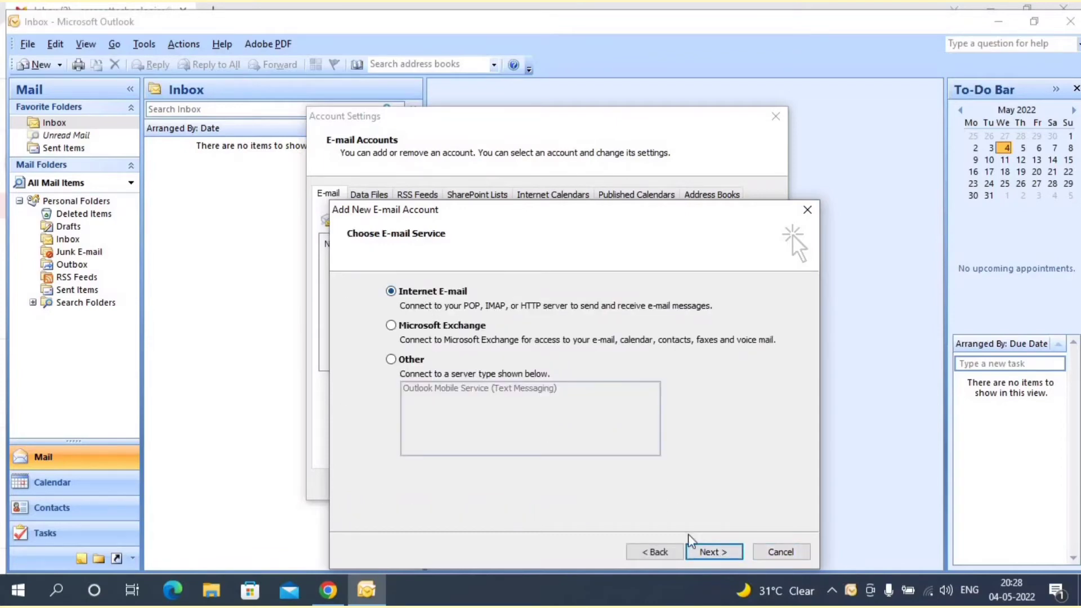
left_click(714, 552)
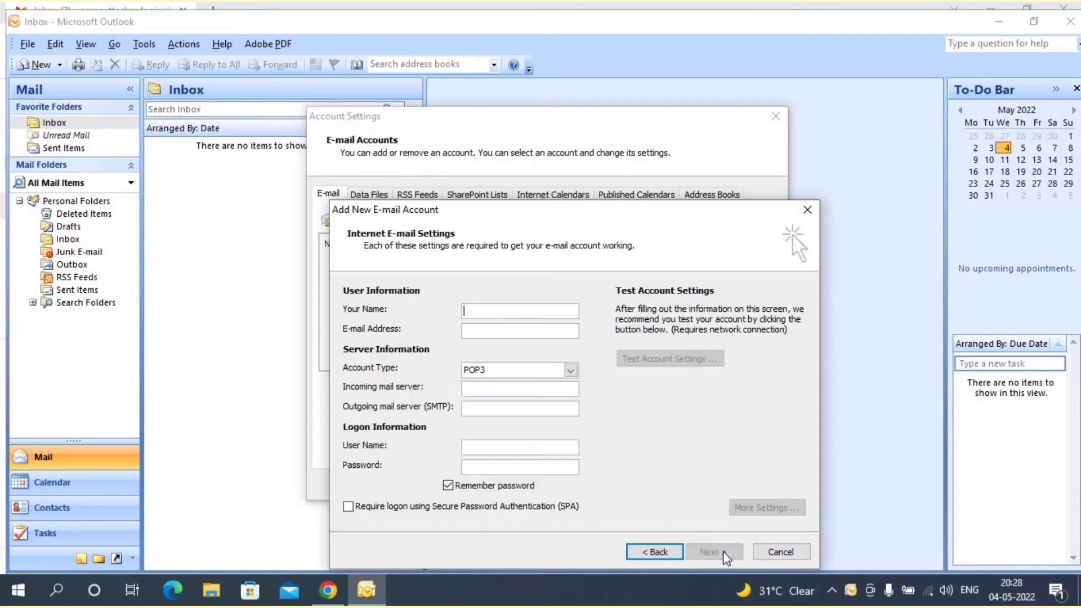
Step: Enter the sender's name and Gmail address in the account form
left_click(538, 311)
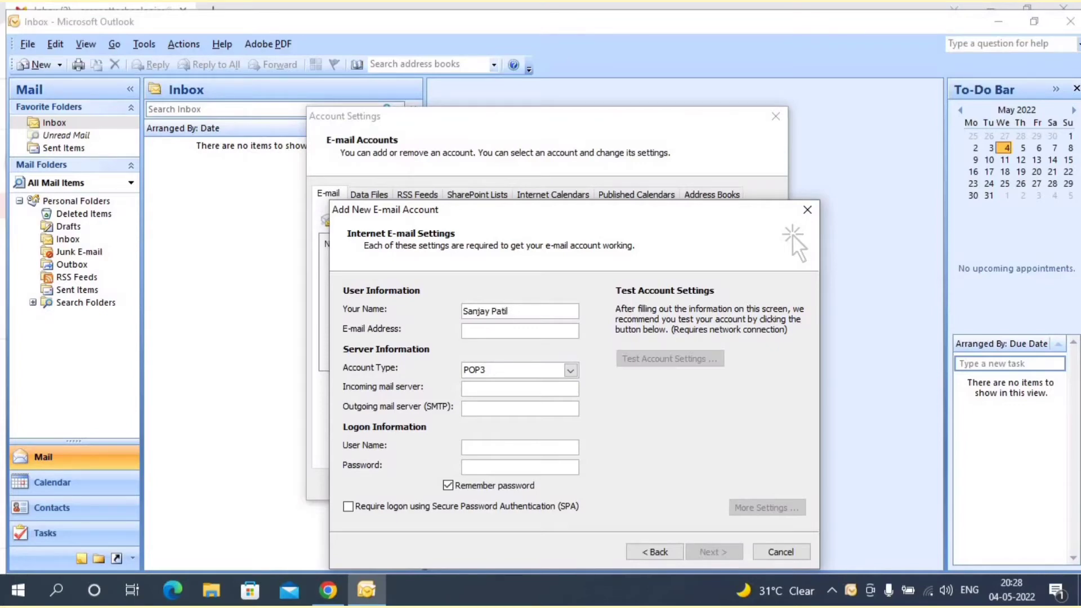
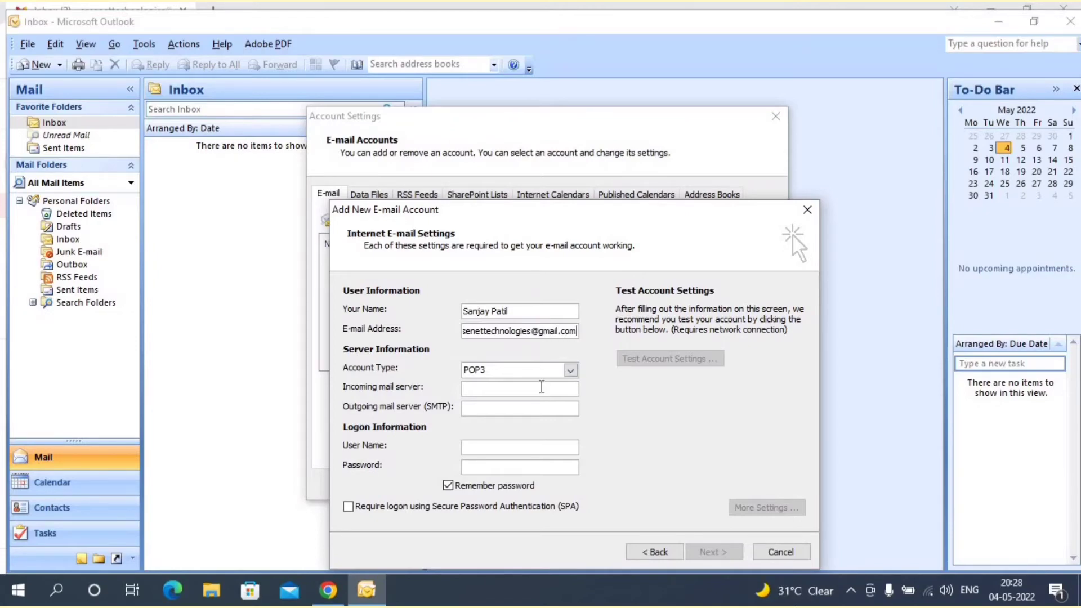
Step: Set pop.gmail.com and smtp.gmail.com as servers, then enter the full address as user name and the password
left_click(541, 387)
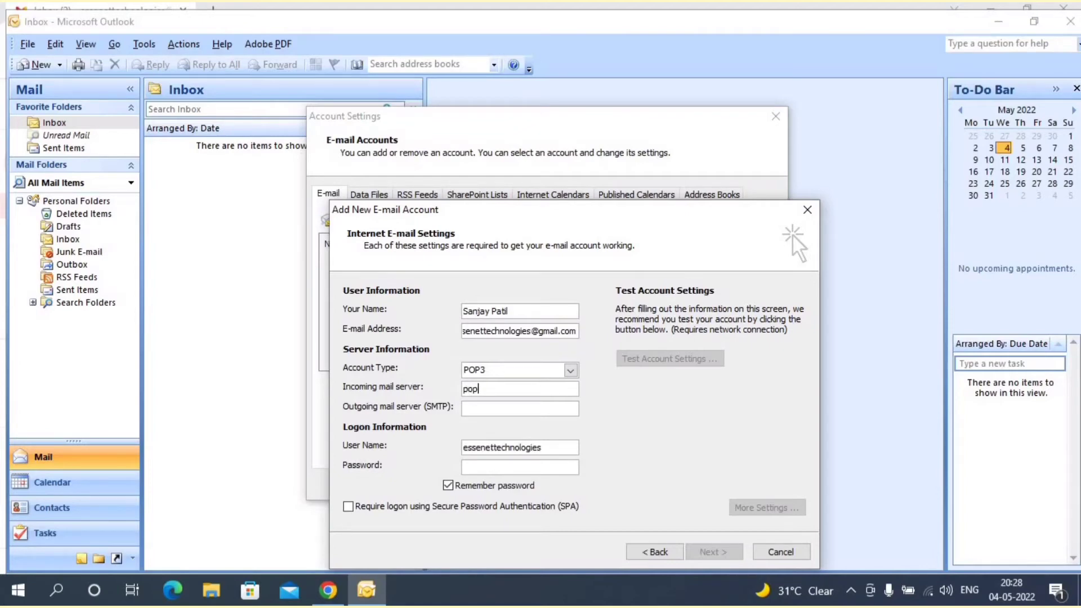
type("pop.gmail")
type(".com")
type("smtp")
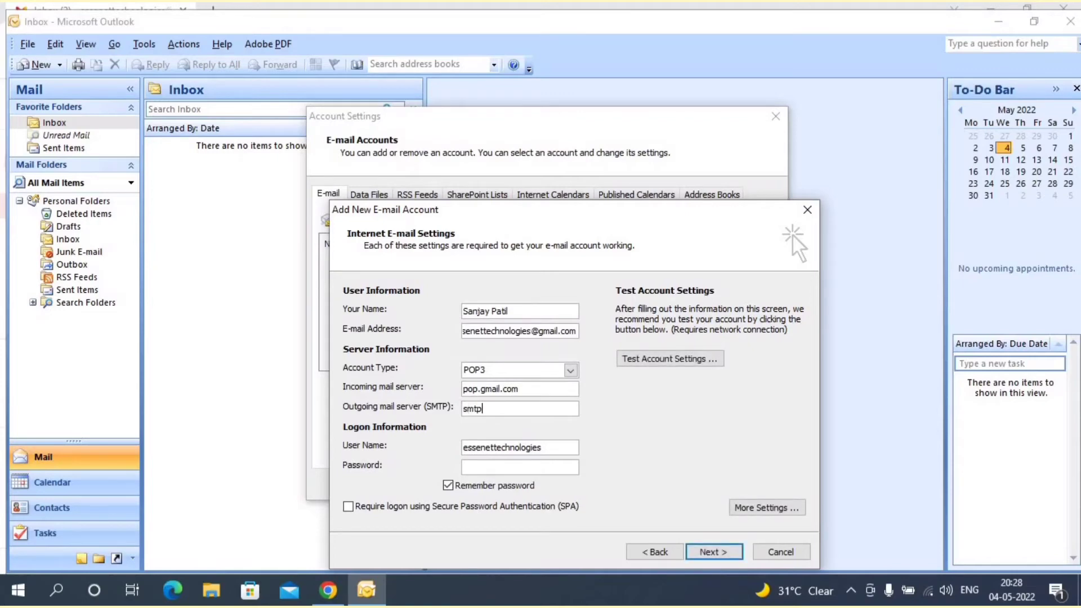
type(".gmail.com")
left_click(549, 450)
type("@gmail.com")
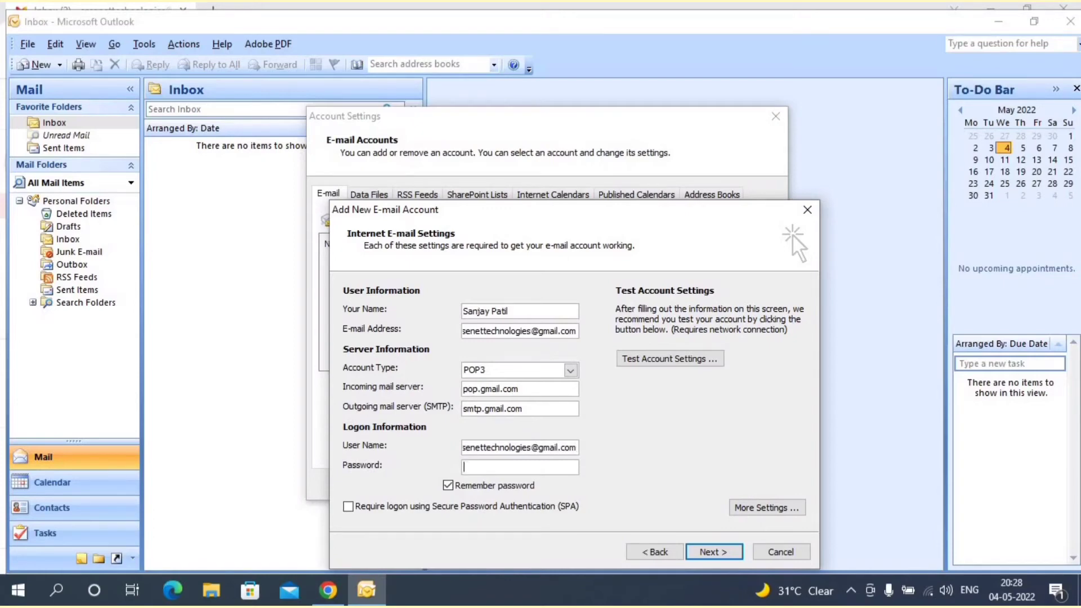
type("**************")
Step: In More Settings, require authentication for the outgoing server, then view the Advanced port settings
left_click(777, 508)
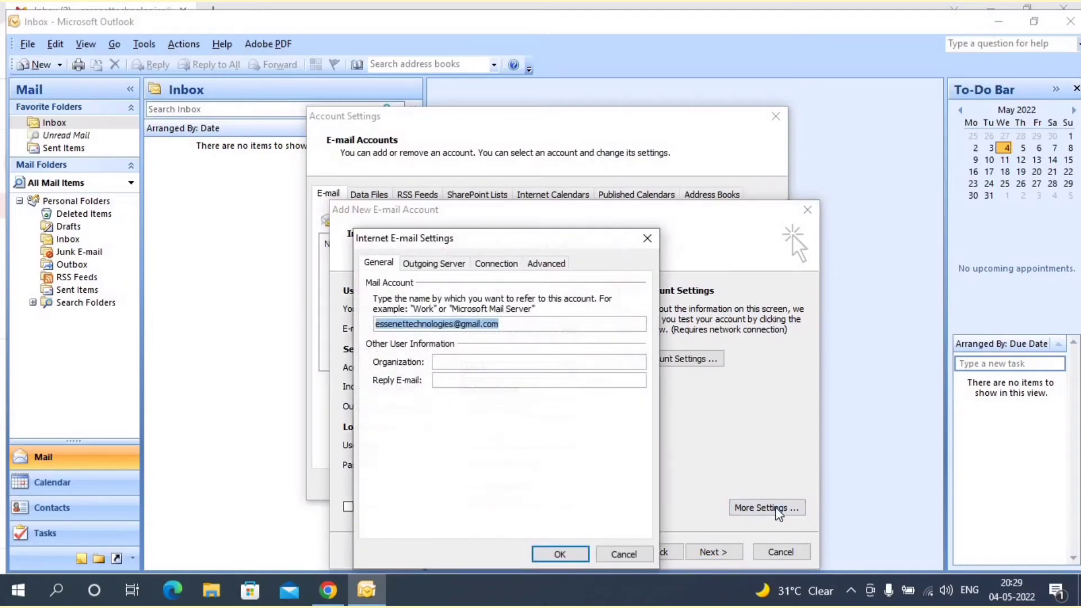
left_click(431, 263)
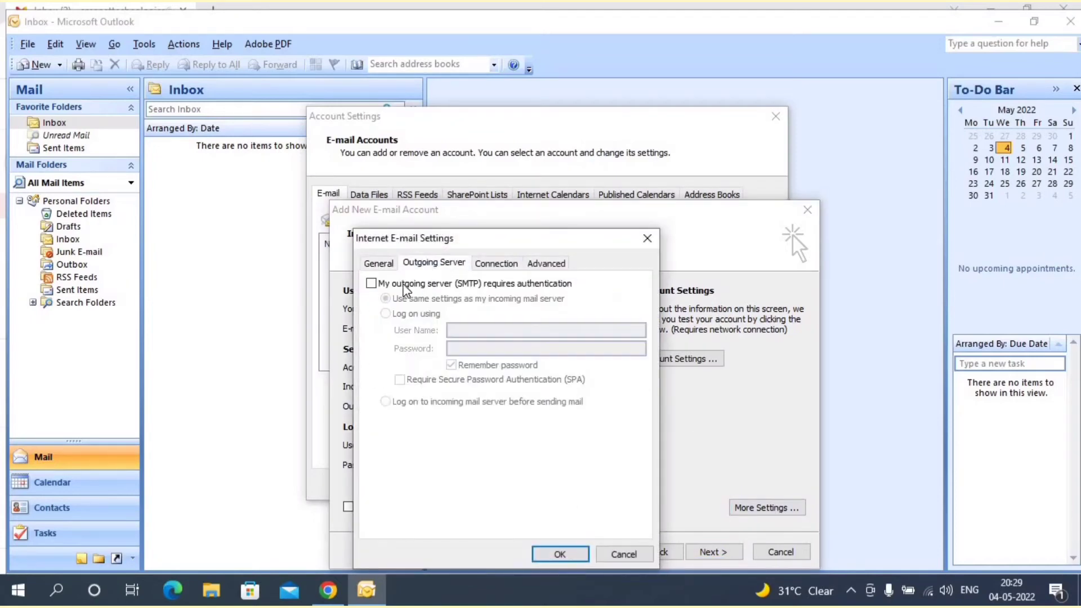
left_click(396, 286)
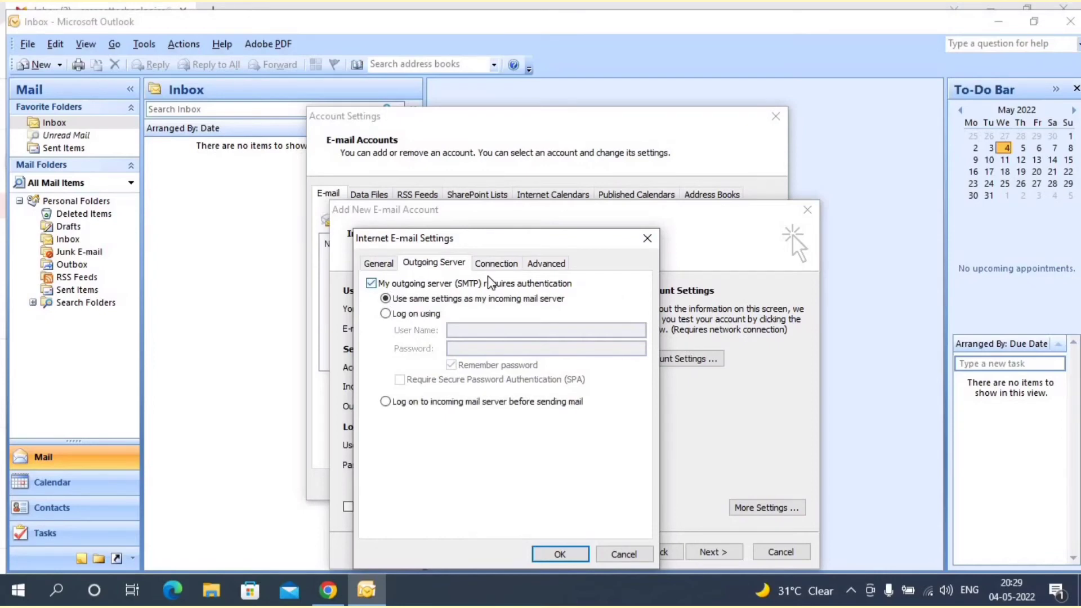
left_click(495, 263)
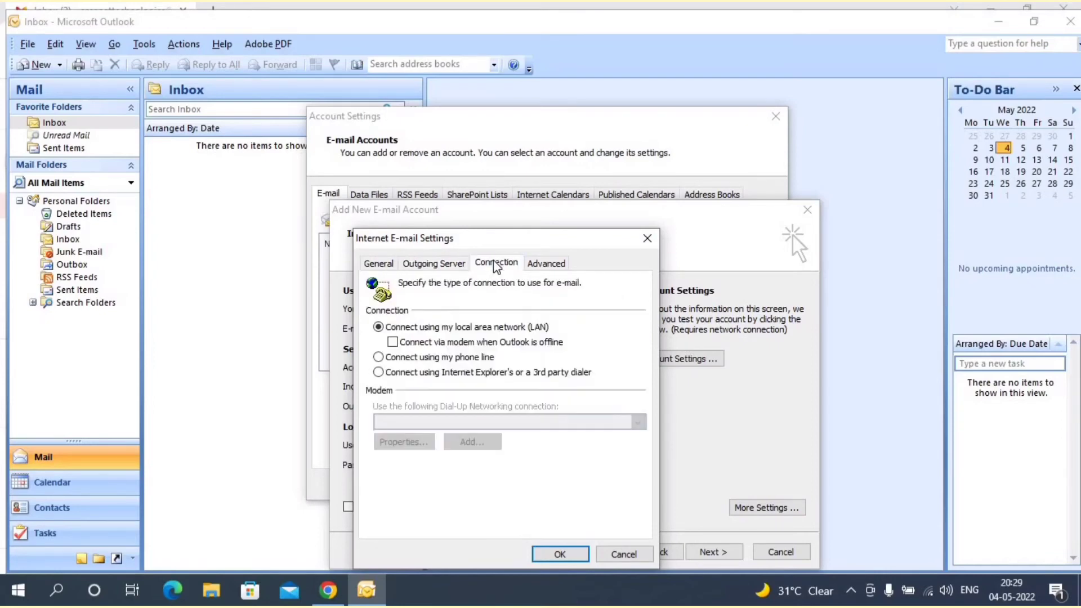
left_click(546, 263)
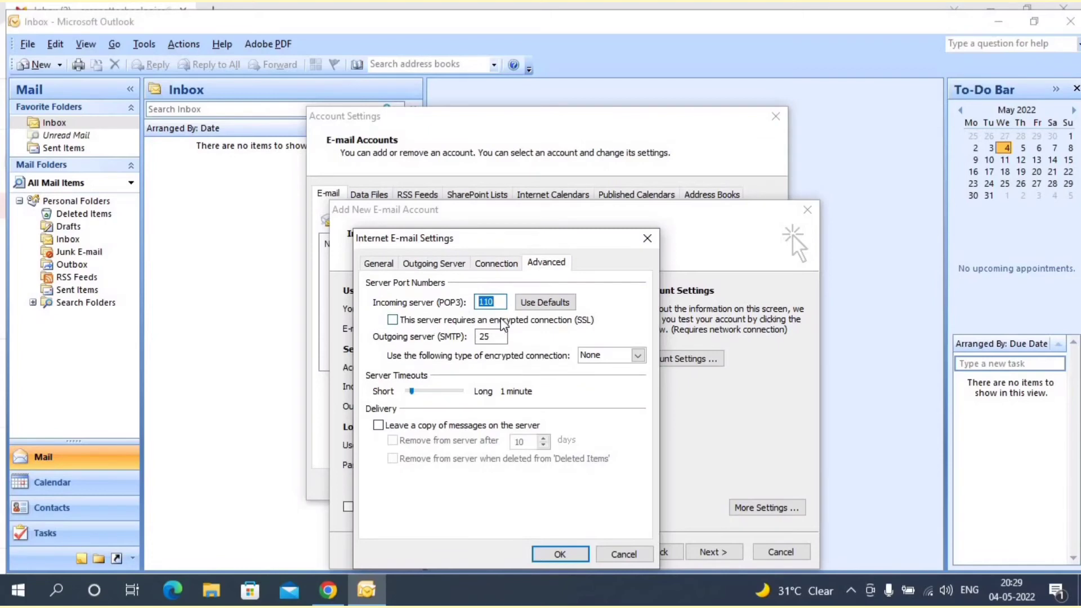
Step: Set incoming port 995 and outgoing port 465 with SSL, and leave a copy on the server
type("995")
left_click(501, 338)
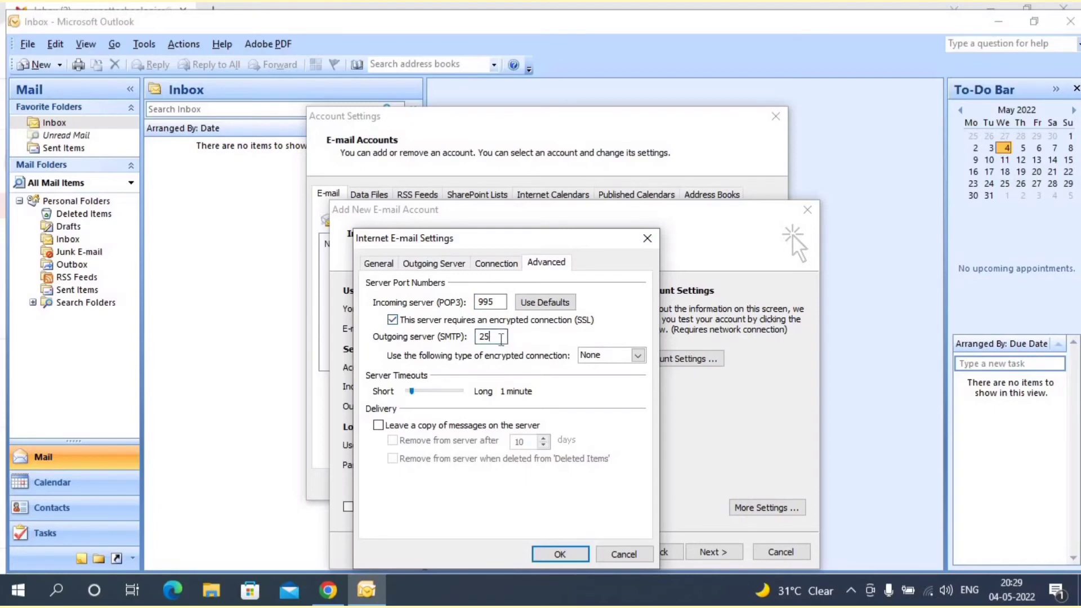
key("BackSpace")
key("BackSpace")
type("465")
left_click(638, 354)
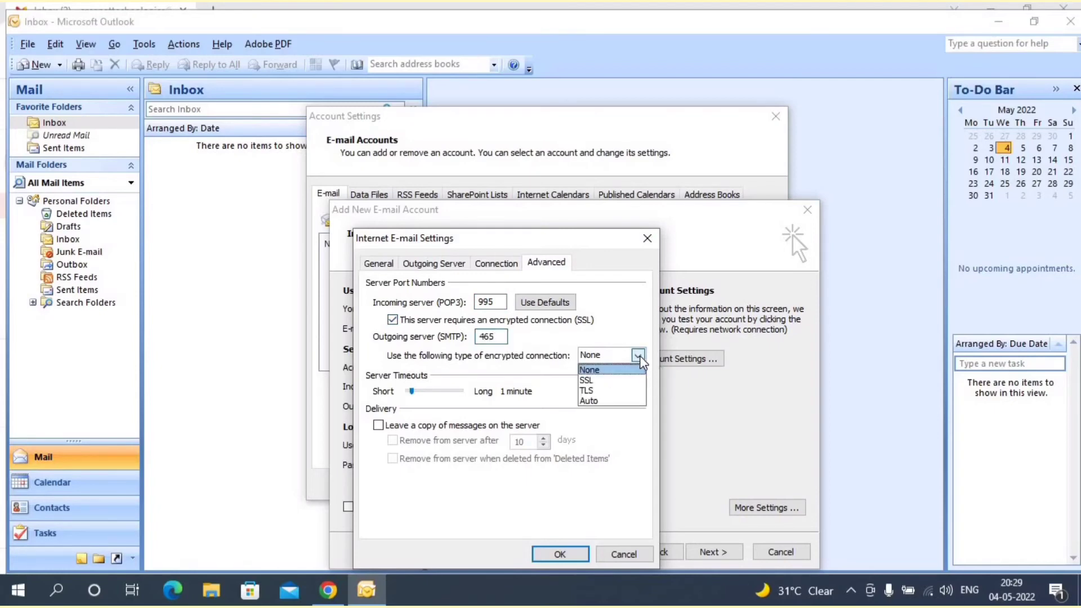
left_click(605, 381)
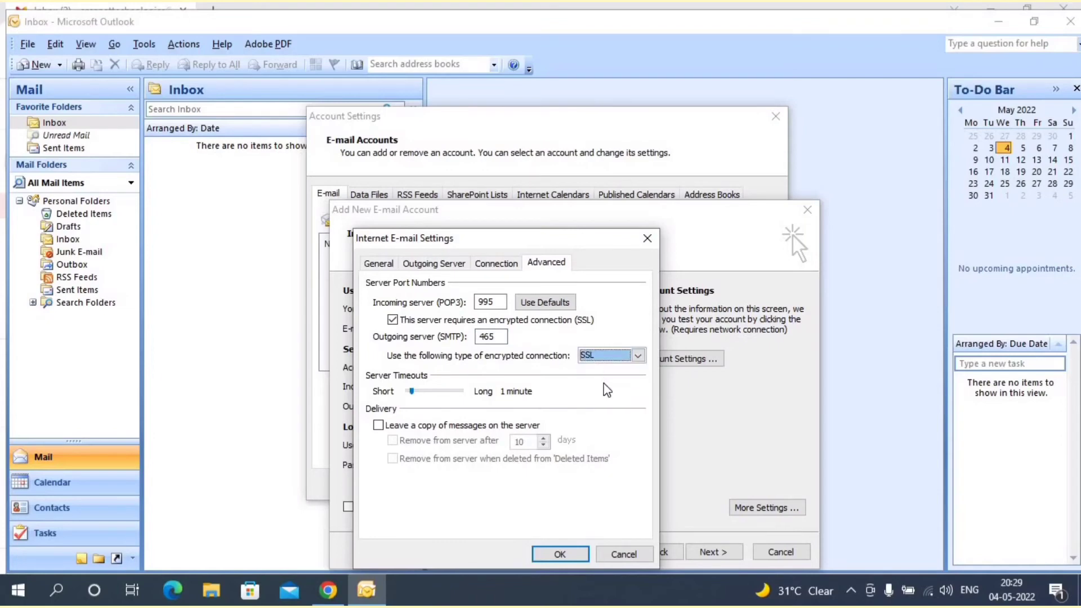
left_click(403, 427)
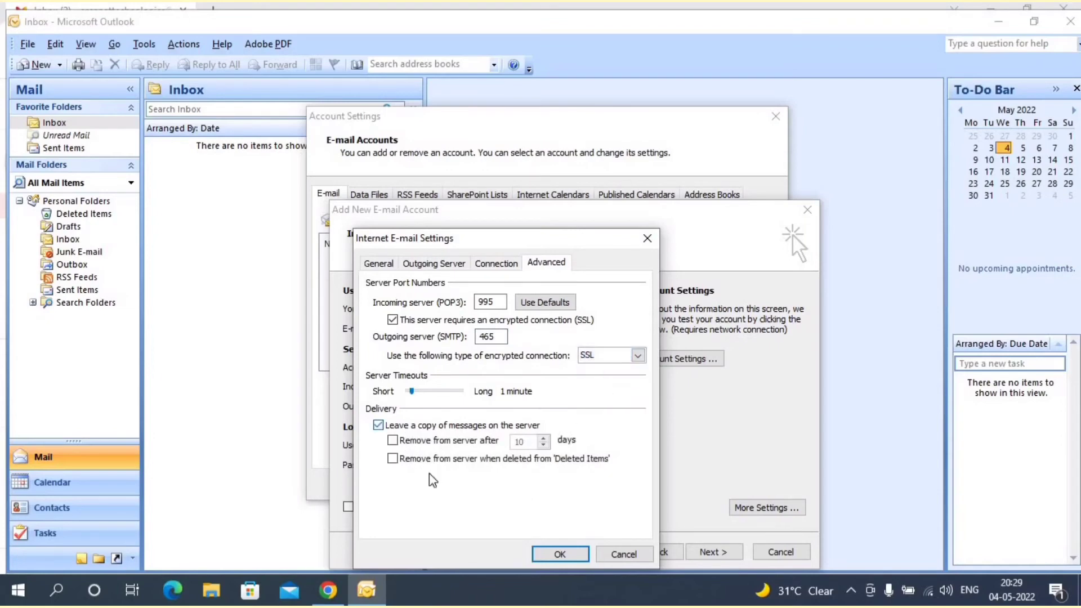
Step: Confirm the advanced settings and finish the account wizard, returning to the Inbox
left_click(558, 555)
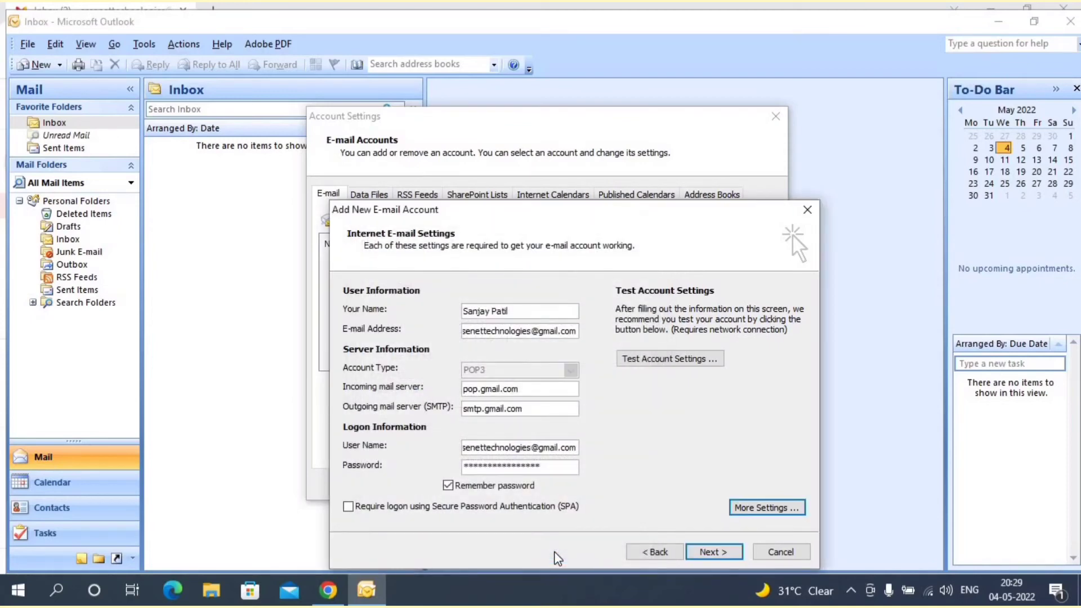
left_click(713, 553)
left_click(715, 552)
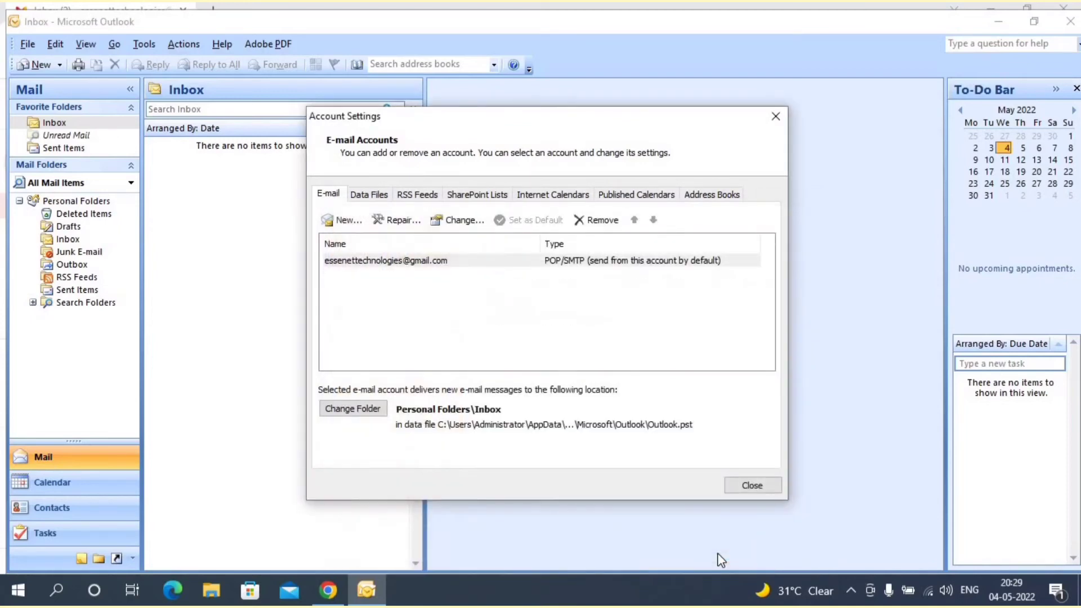
left_click(753, 485)
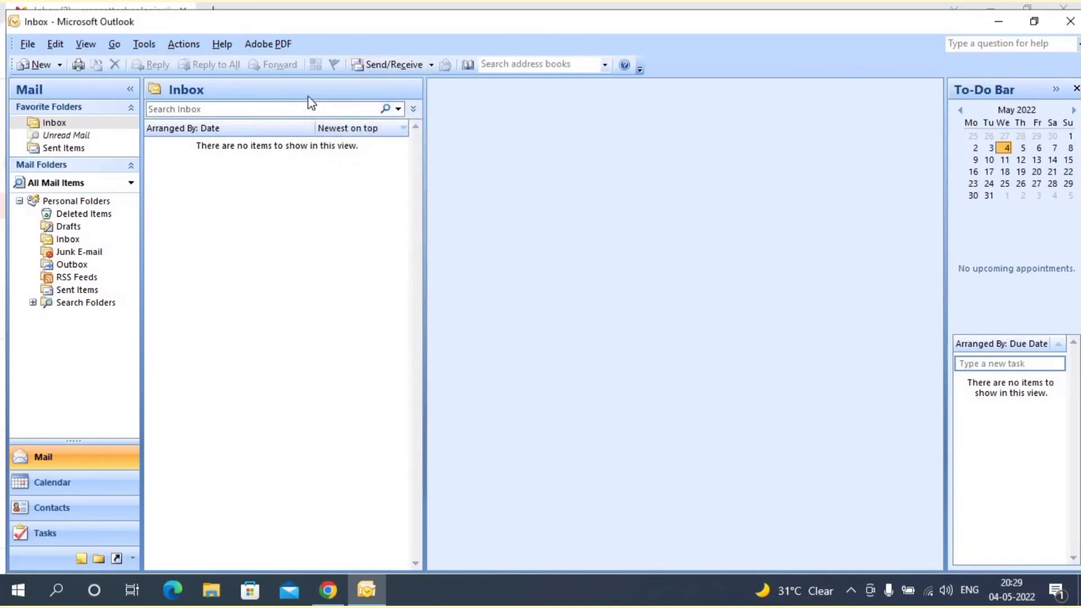
Step: Run Send/Receive to download the Gmail messages, then check the progress in Send/Receive Settings
left_click(385, 67)
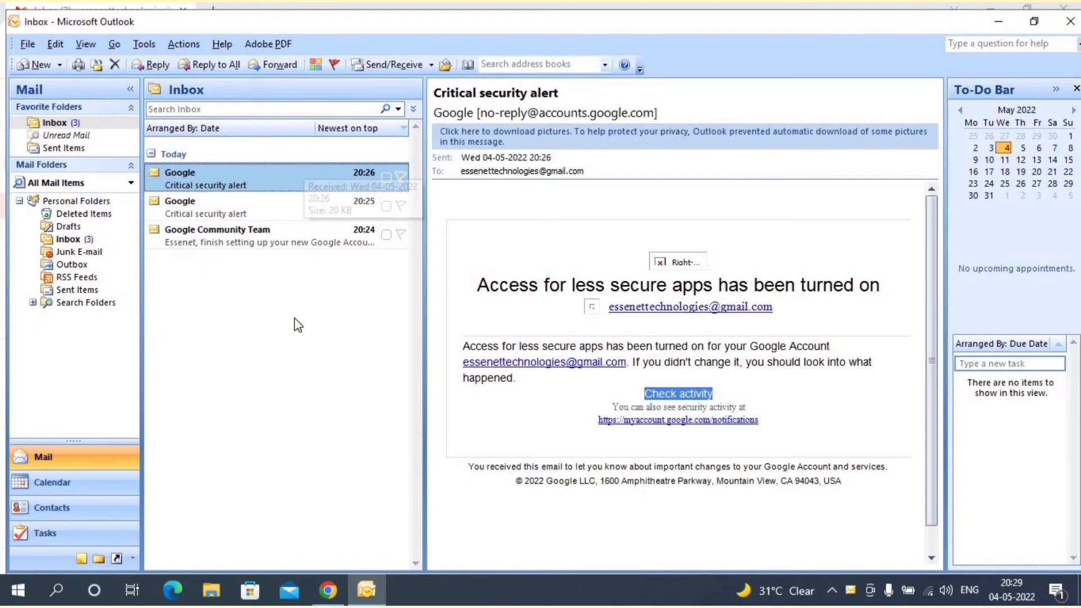
left_click(430, 65)
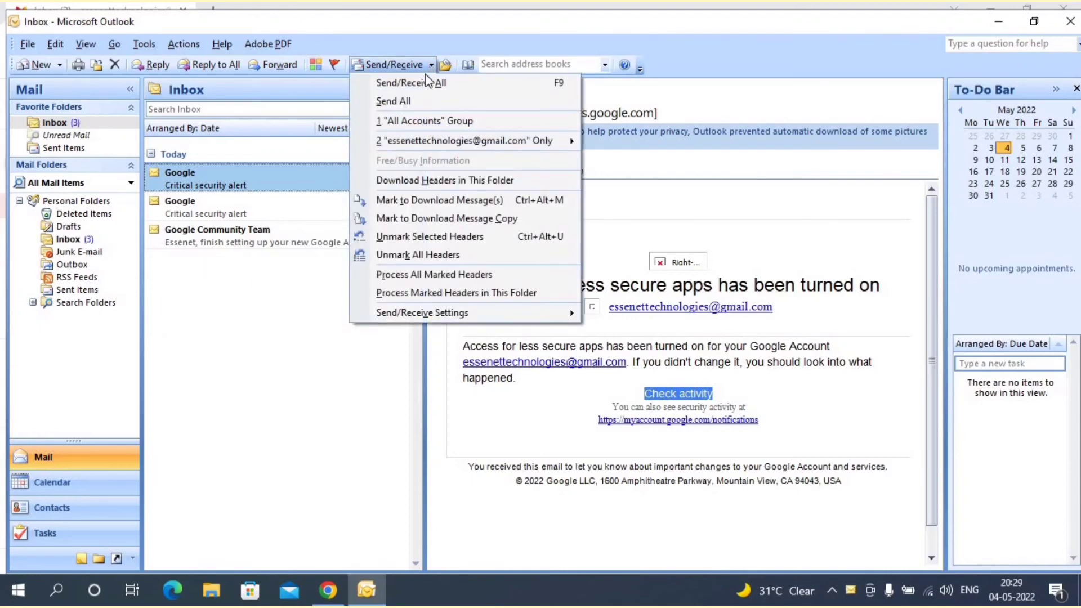
mouse_move(435, 315)
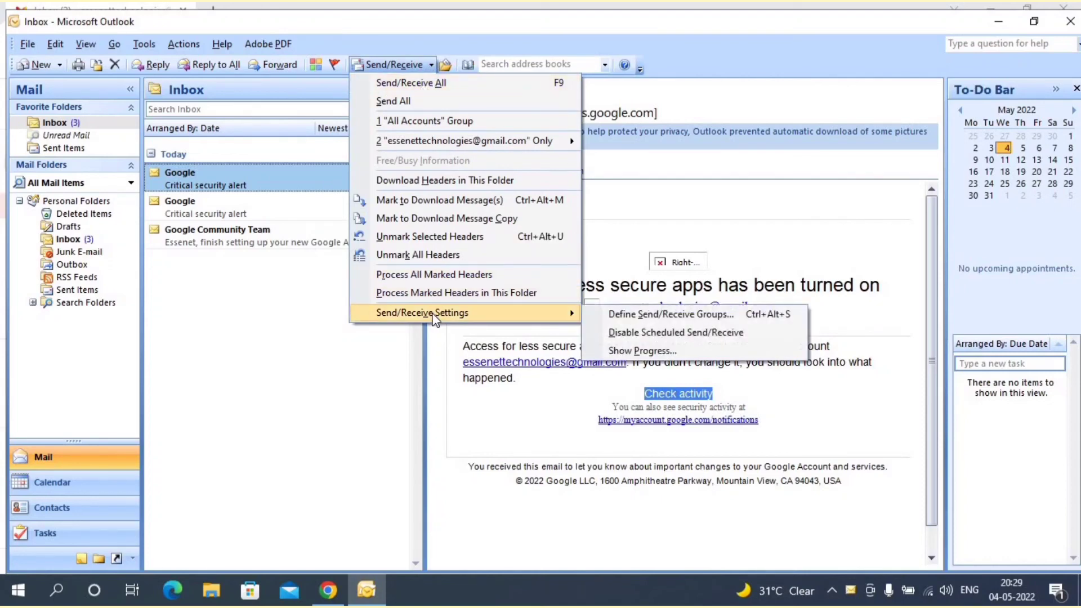
left_click(668, 349)
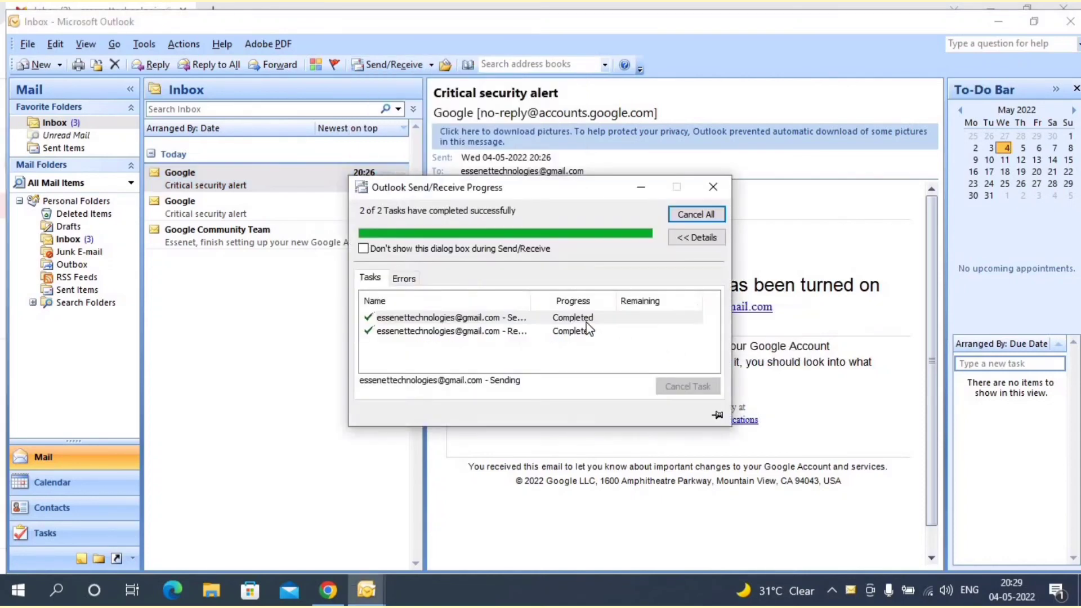
left_click(431, 65)
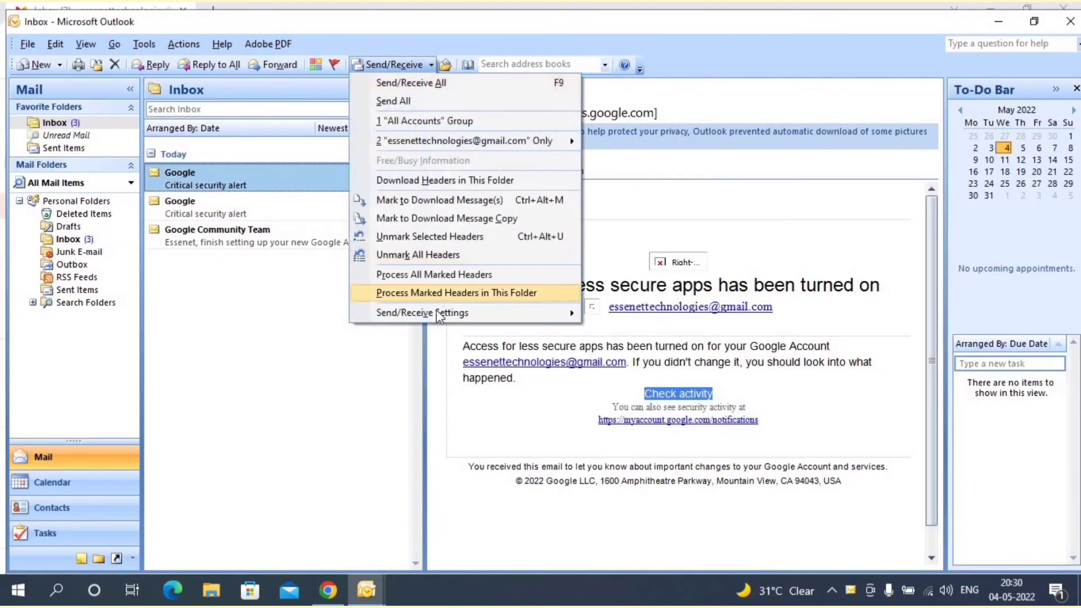
mouse_move(439, 321)
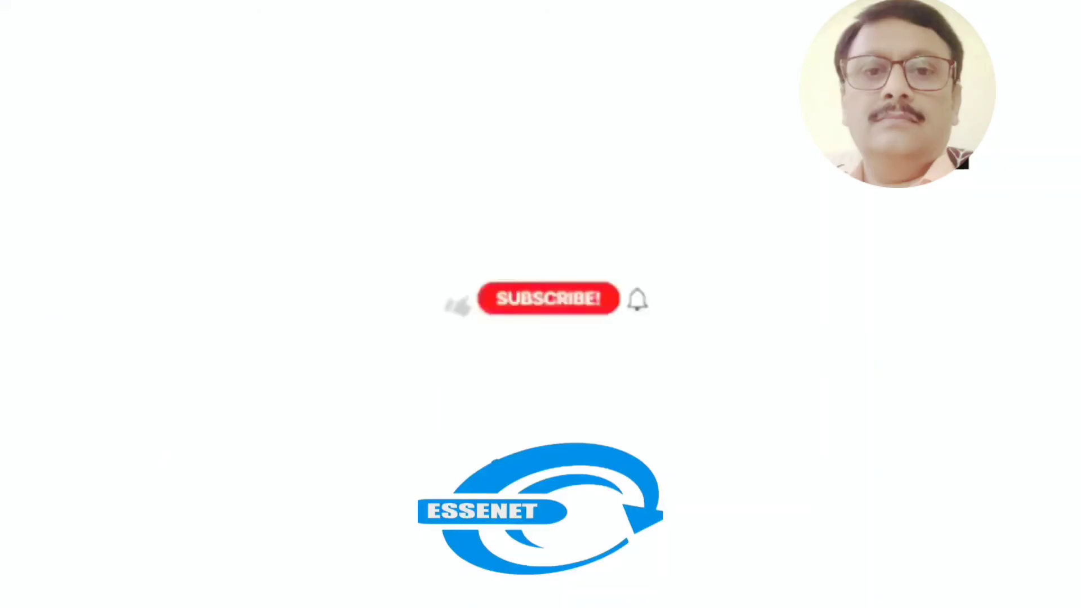